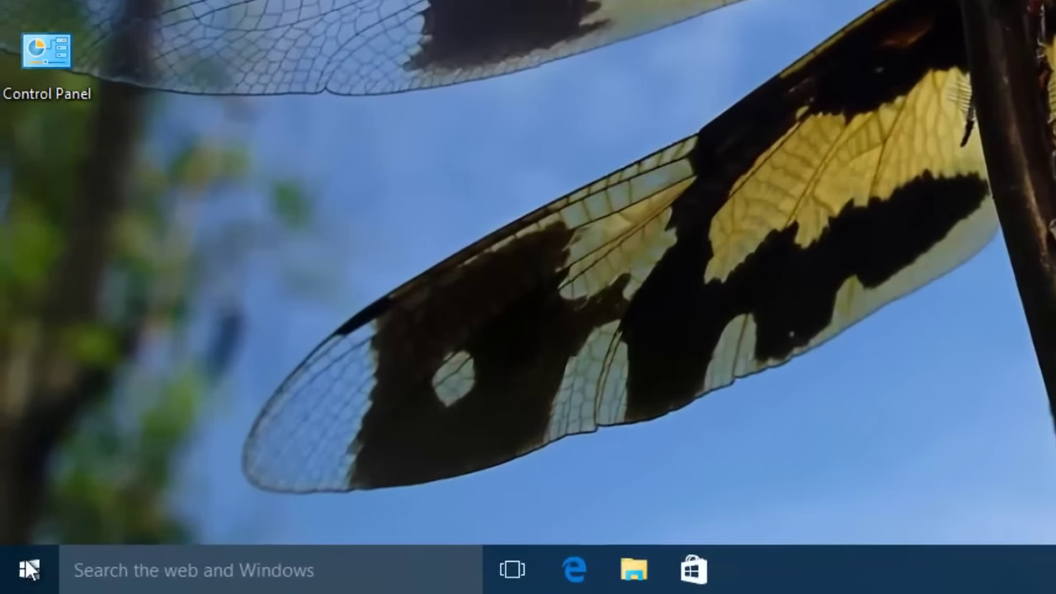
Open the Control Panel and change its view to large icons
right_click(14, 585)
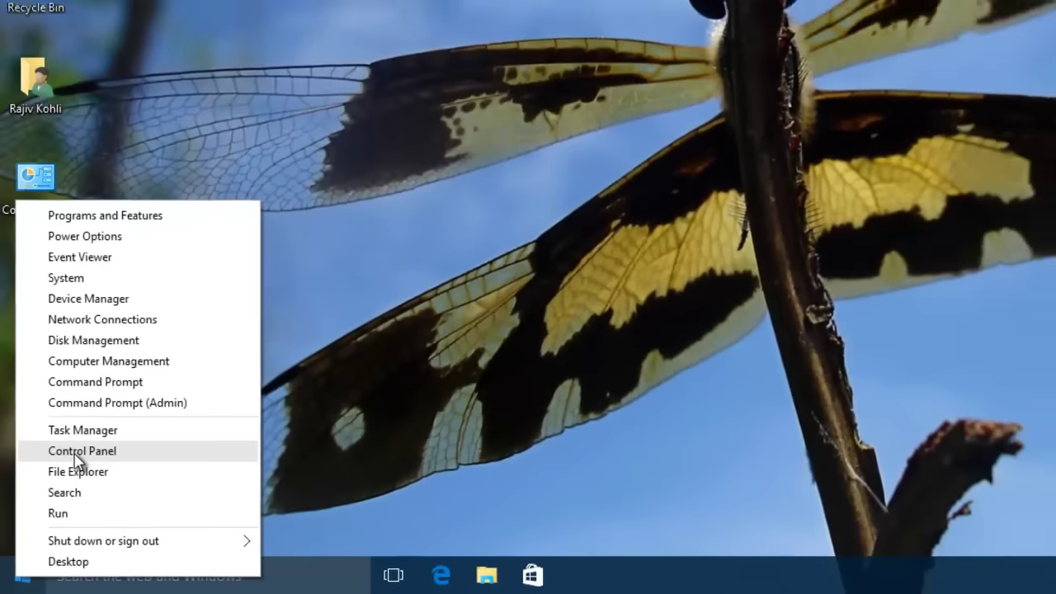
click(76, 456)
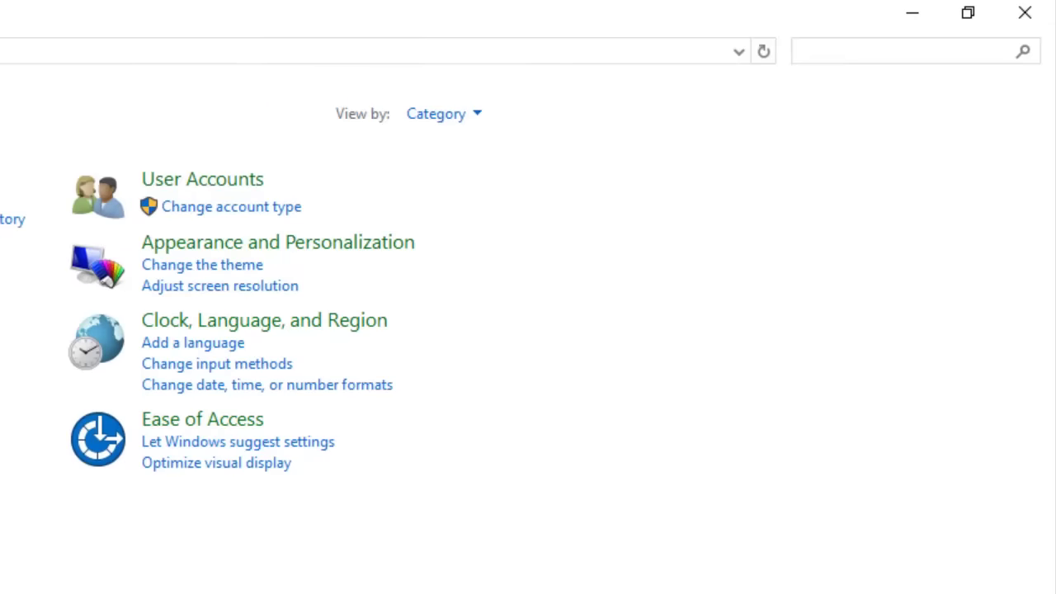
click(454, 116)
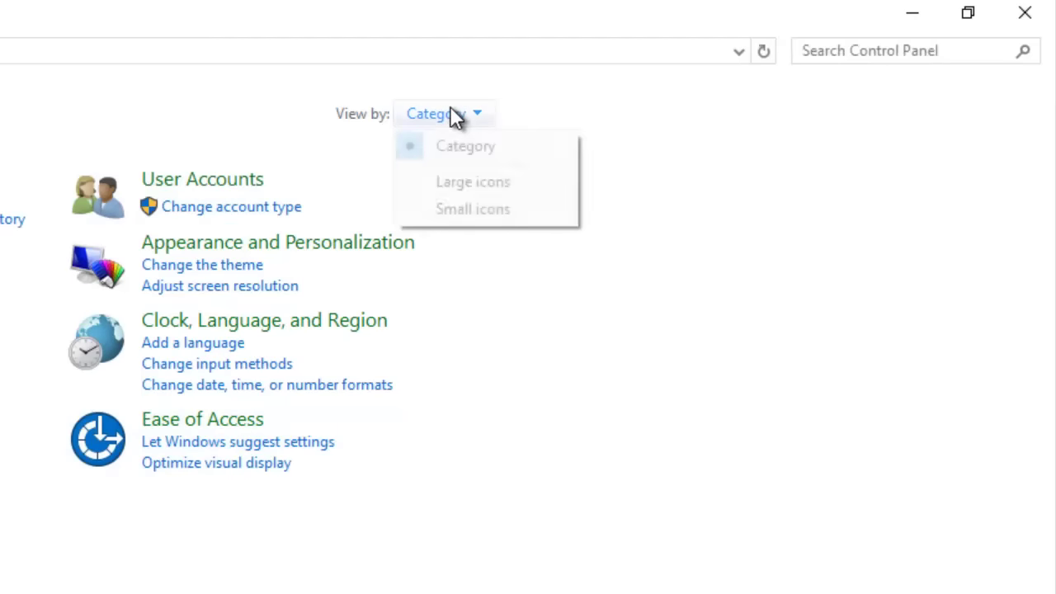
click(462, 189)
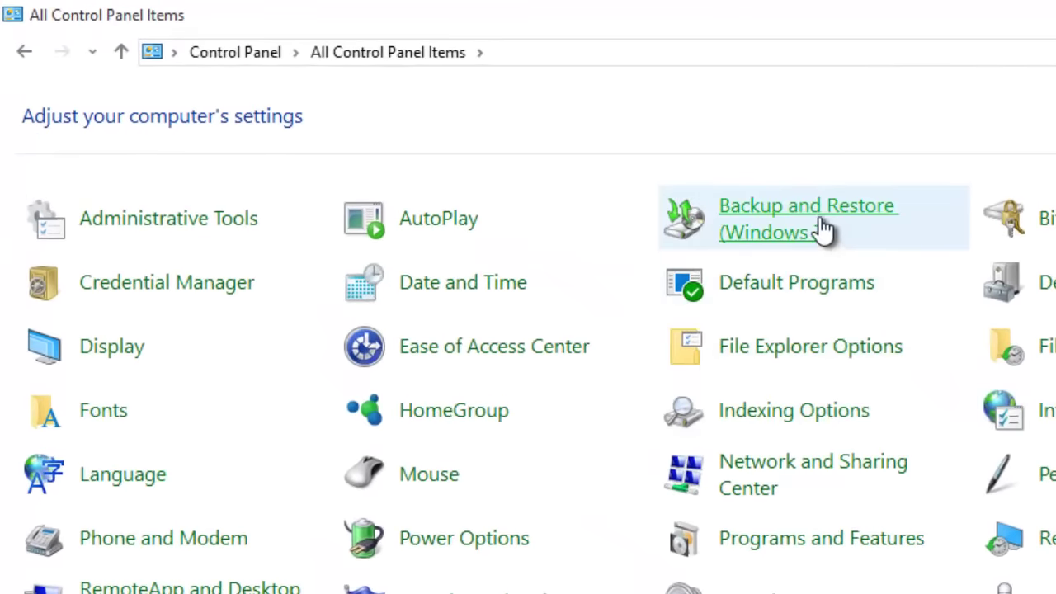
Open Backup and Restore (Windows 7) and start creating a system image
click(820, 221)
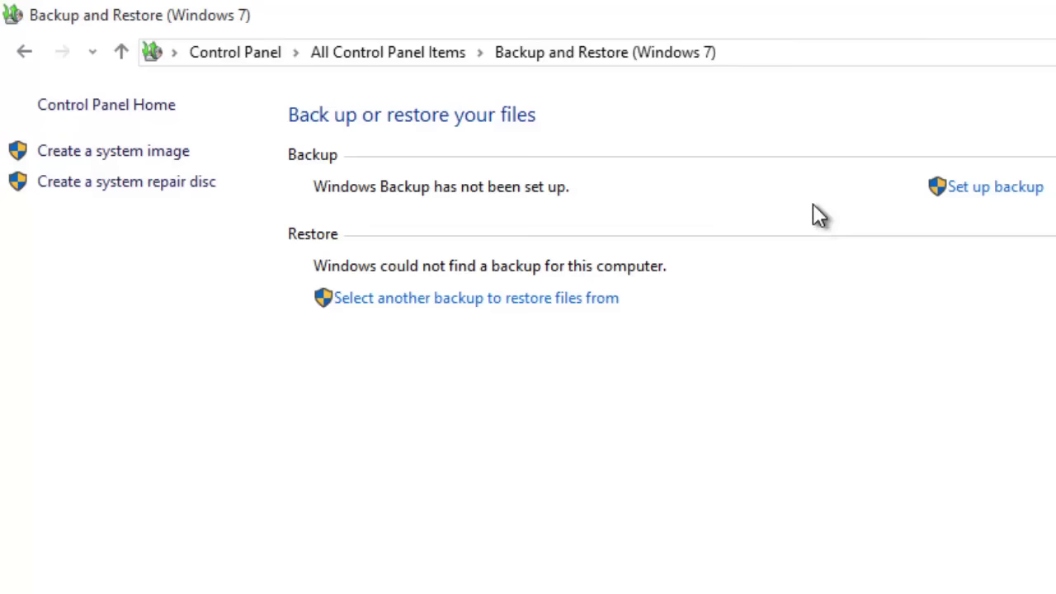
click(143, 153)
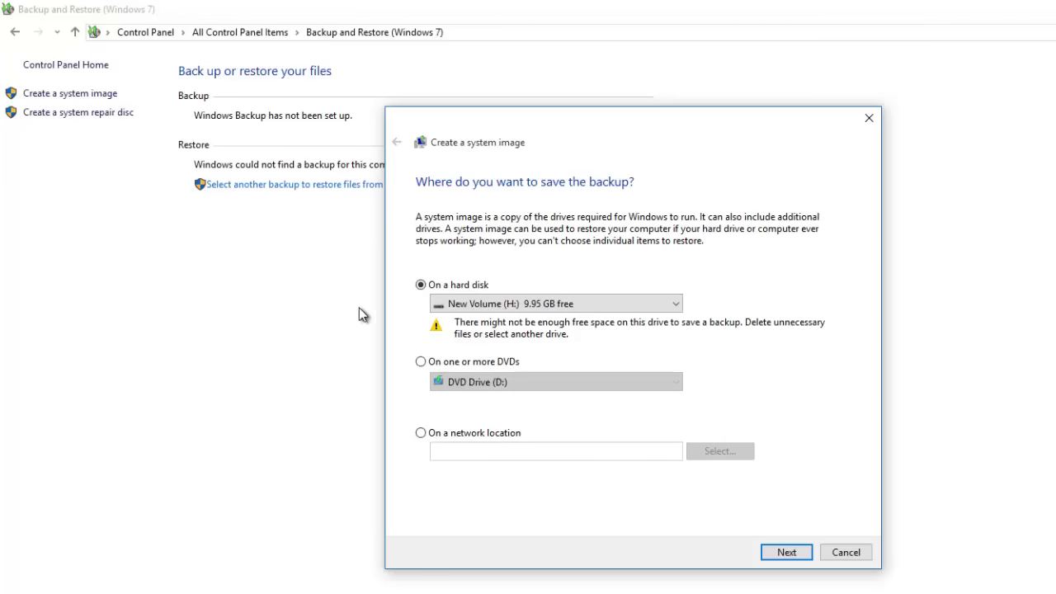
Examine the possible backup destinations: the hard disk list, DVDs and the network location settings
click(676, 305)
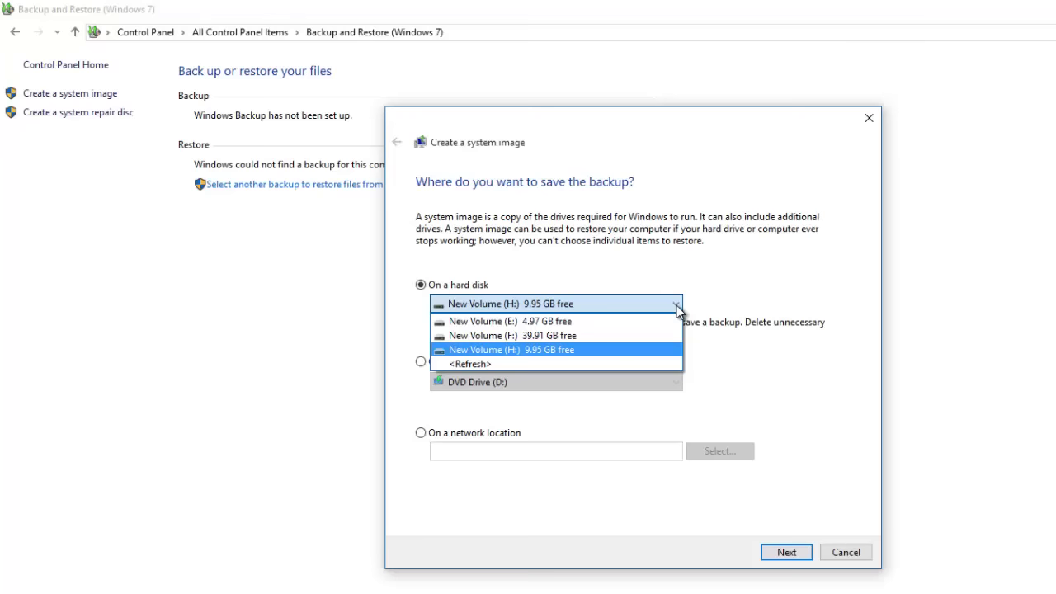
click(679, 310)
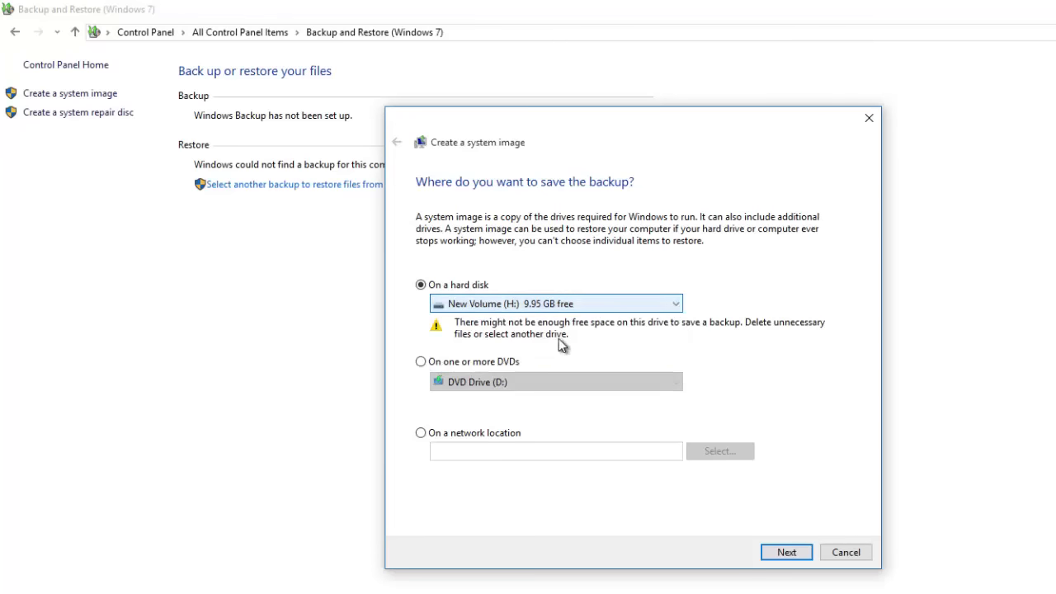
click(421, 362)
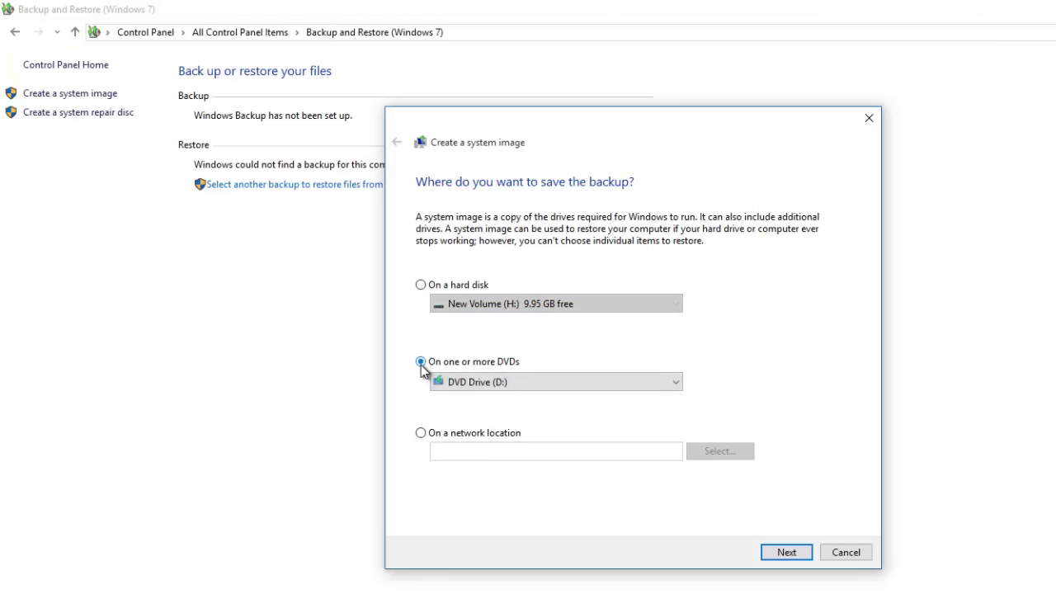
click(421, 434)
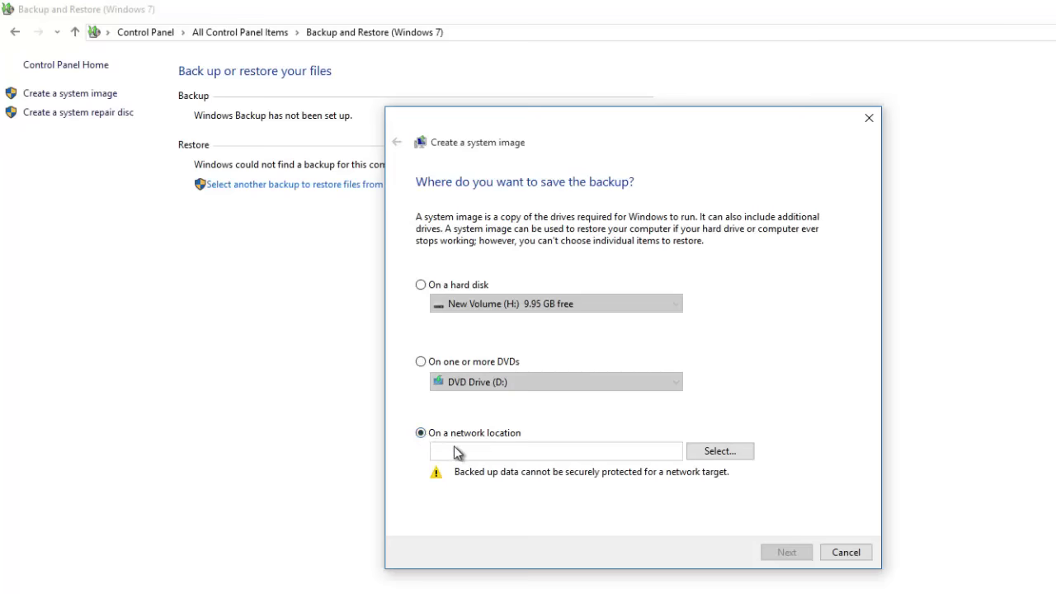
click(718, 454)
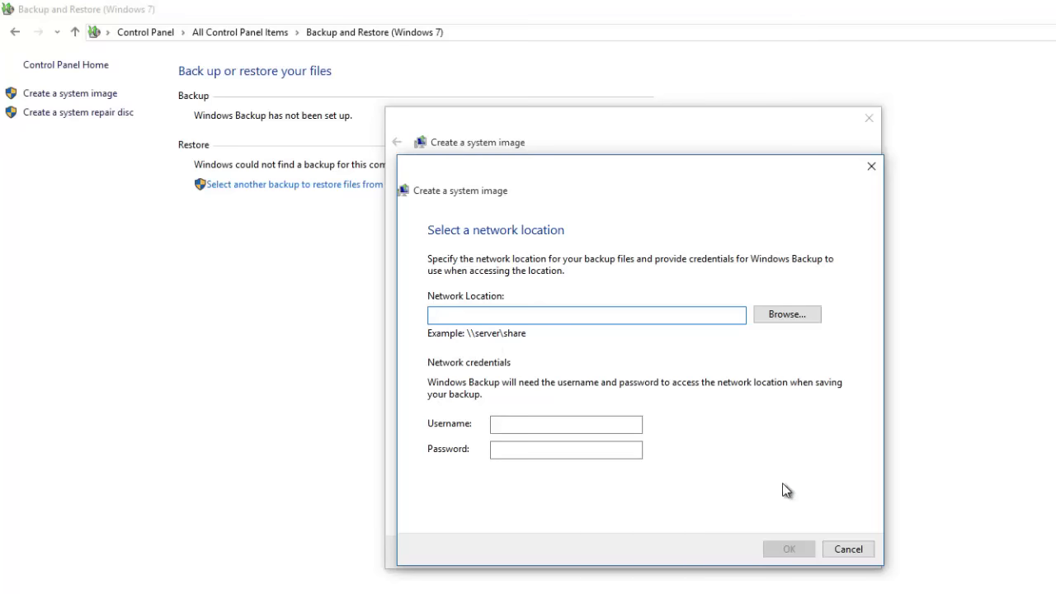
click(842, 552)
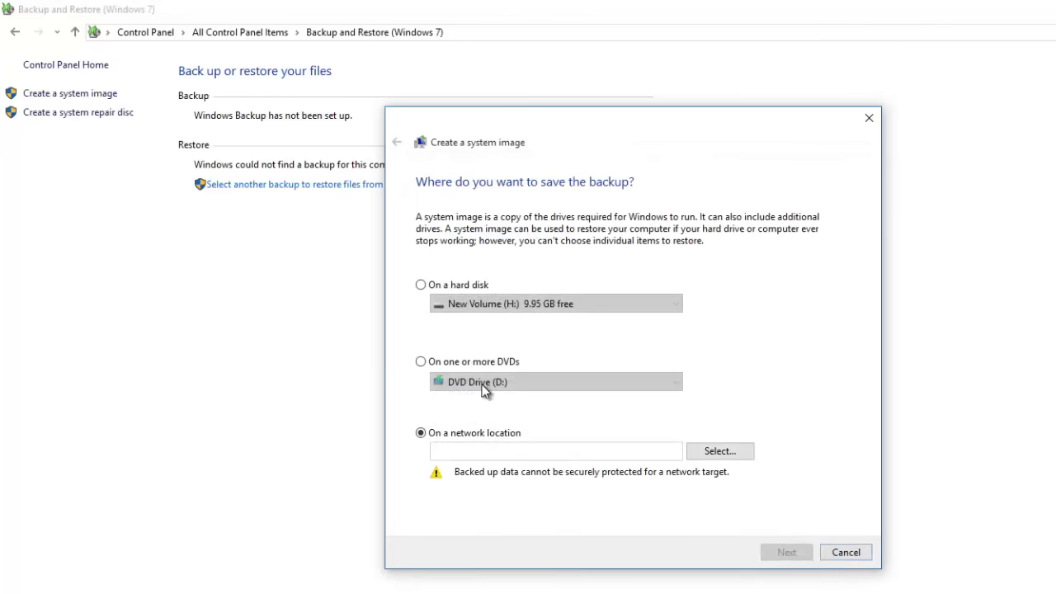
Choose to save the system image on the hard disk volume New Volume (F:) and continue to the drive selection
click(421, 286)
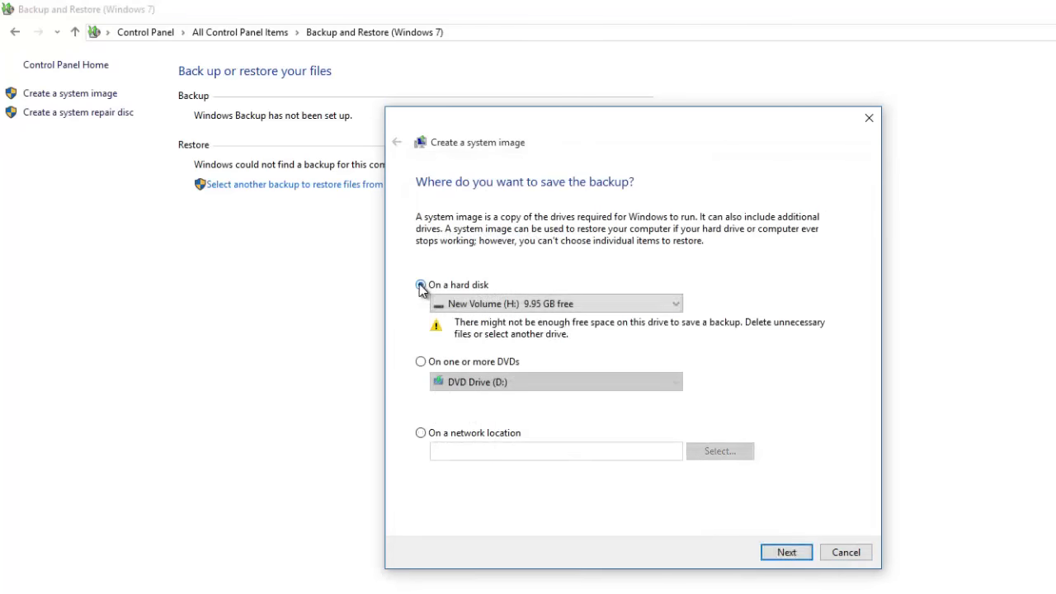
click(604, 303)
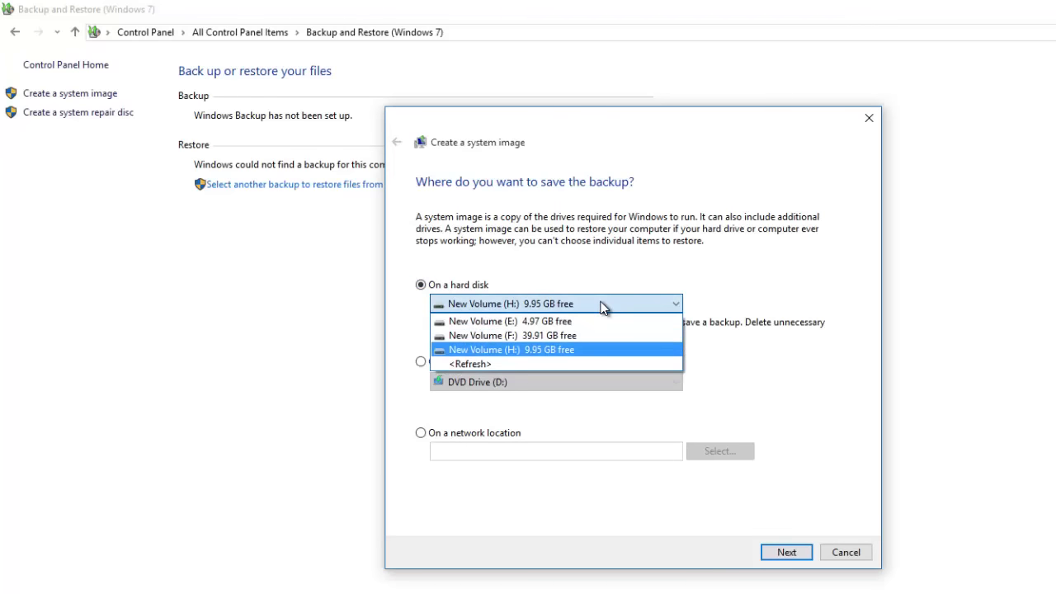
click(567, 336)
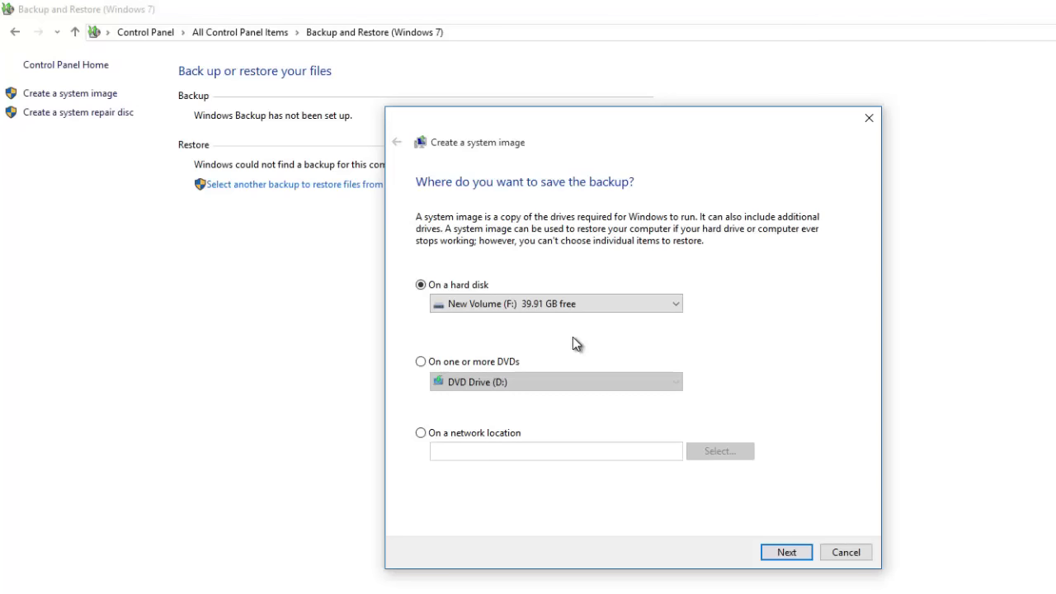
click(780, 555)
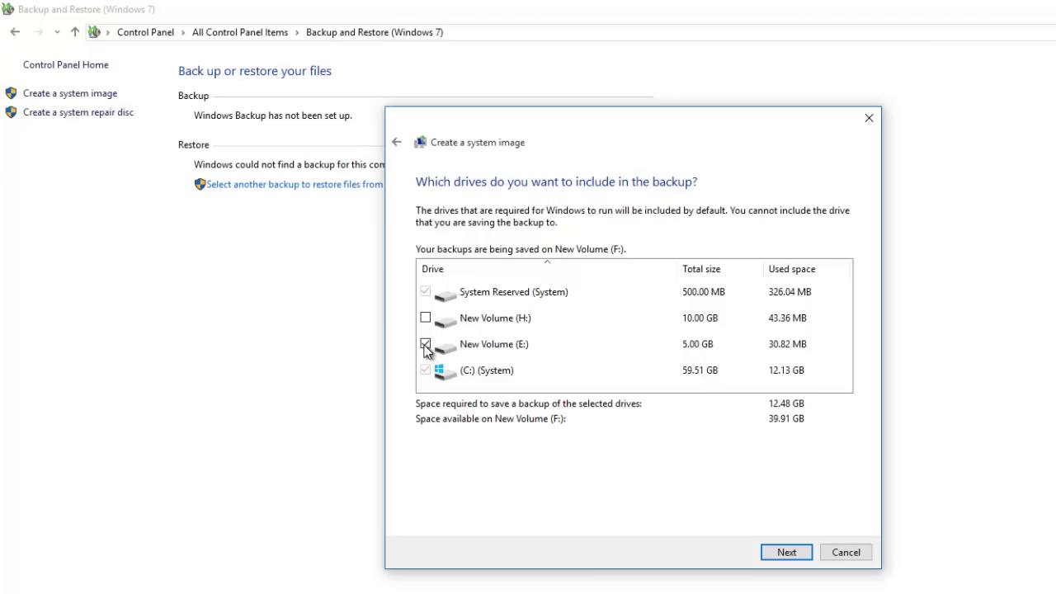
Exclude New Volume (E:) from the system image, accept the backup settings and start the backup
click(426, 345)
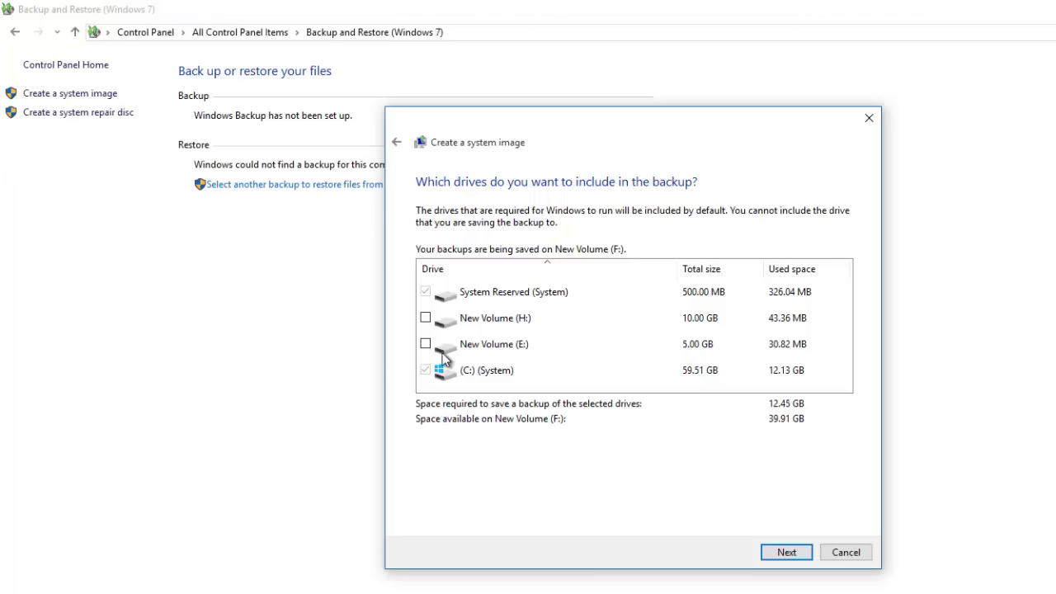
click(787, 553)
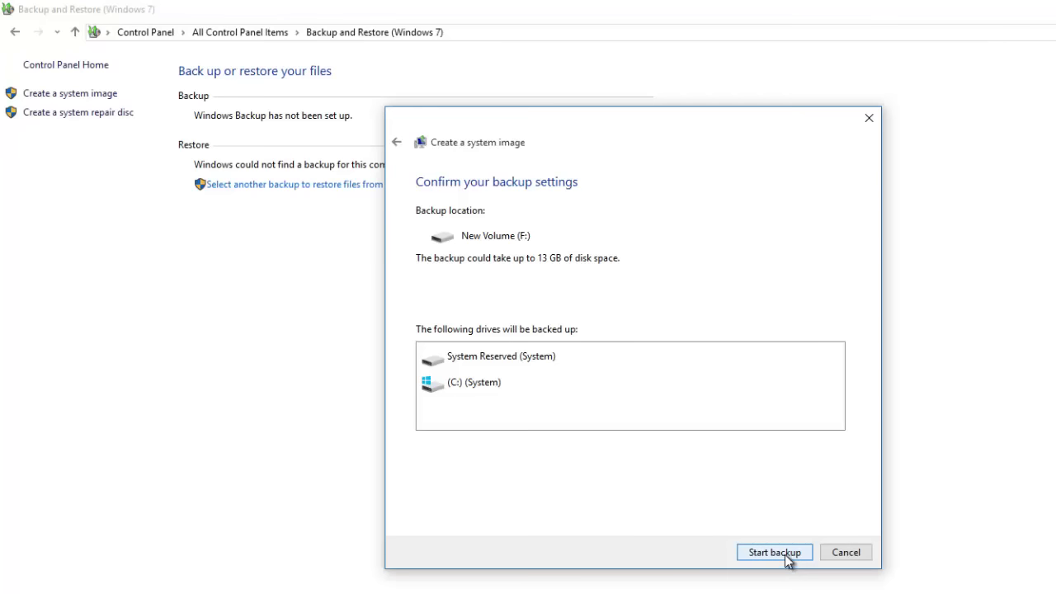
click(785, 555)
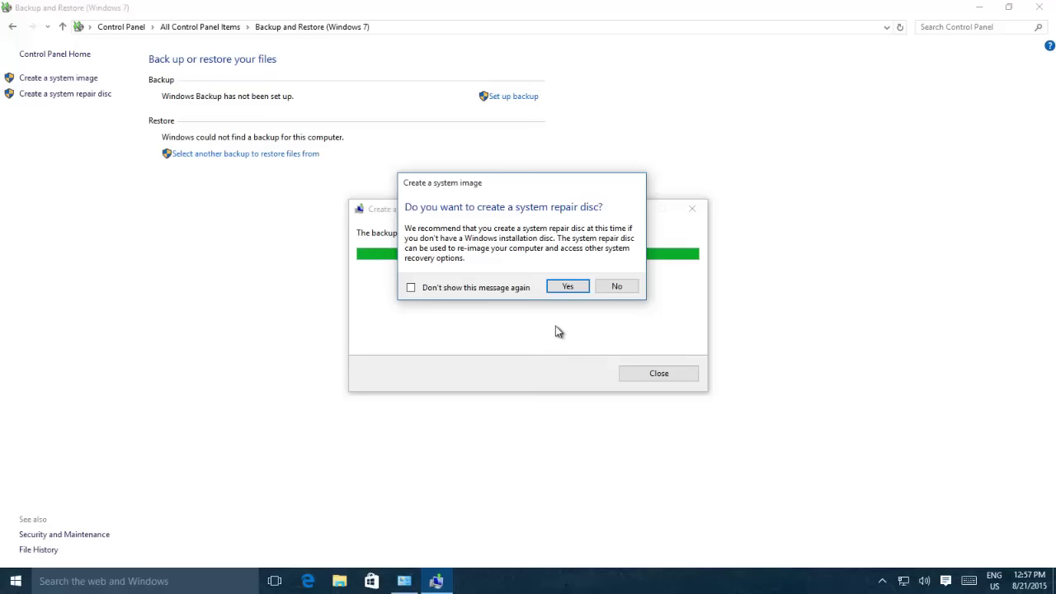
Accept the offer to create a system repair disc and check which disc drives are available for it
click(561, 288)
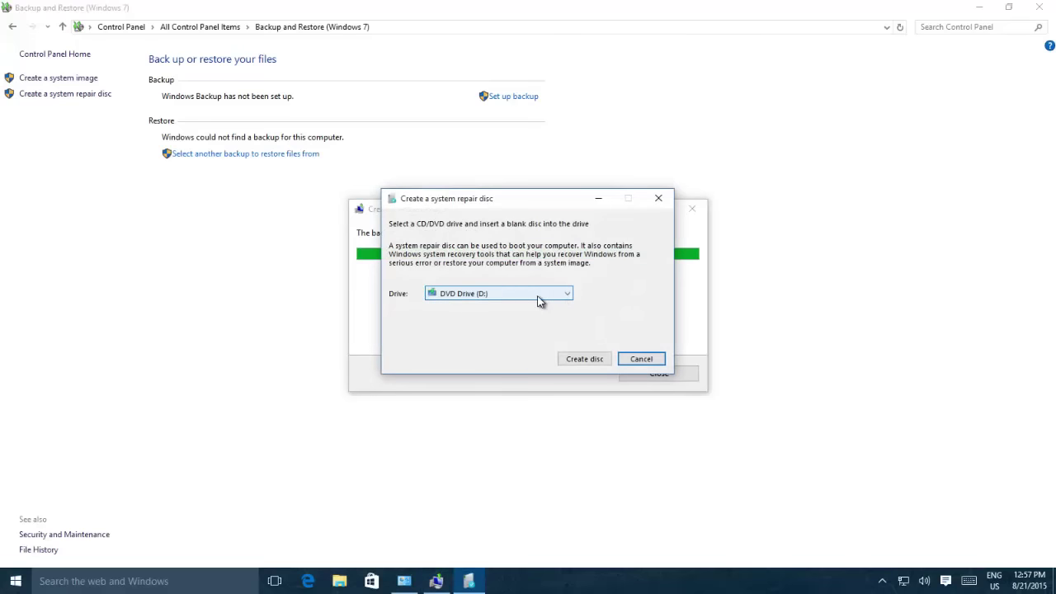
click(538, 295)
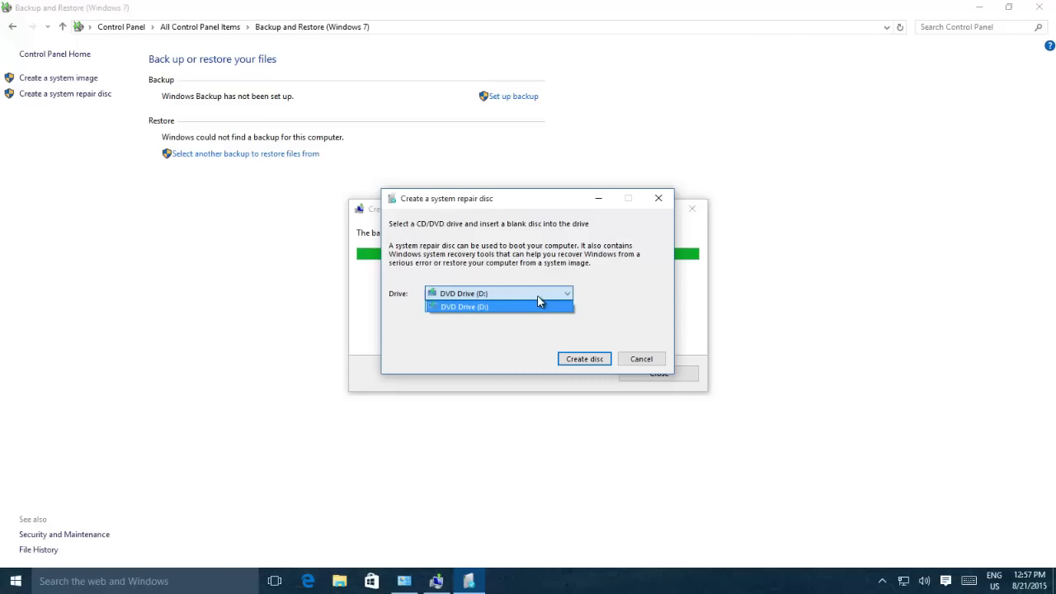
click(538, 297)
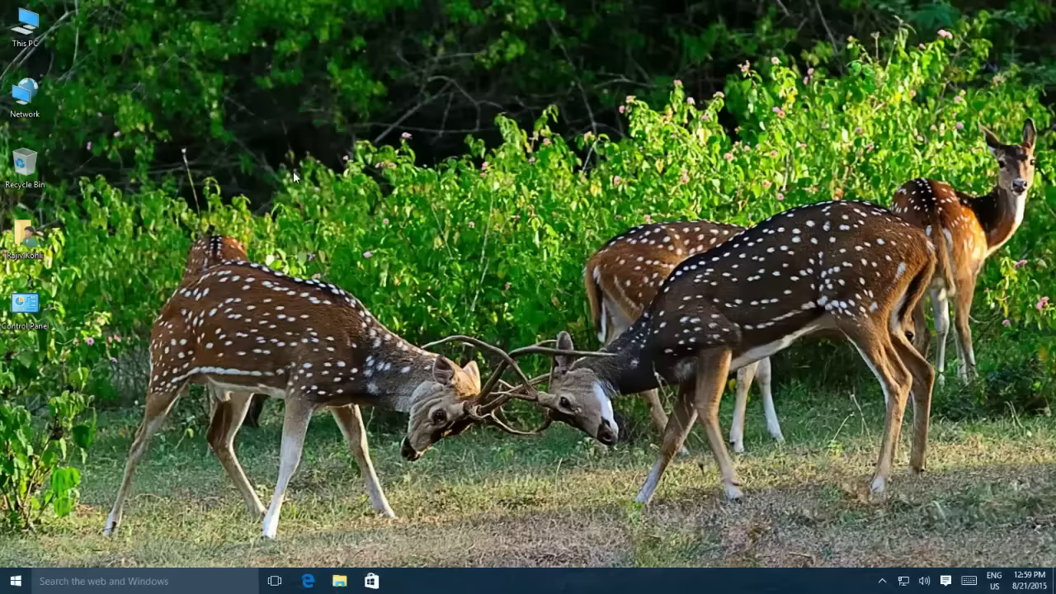
Open New Volume (F:) from This PC to examine the saved system image backup
double_click(25, 24)
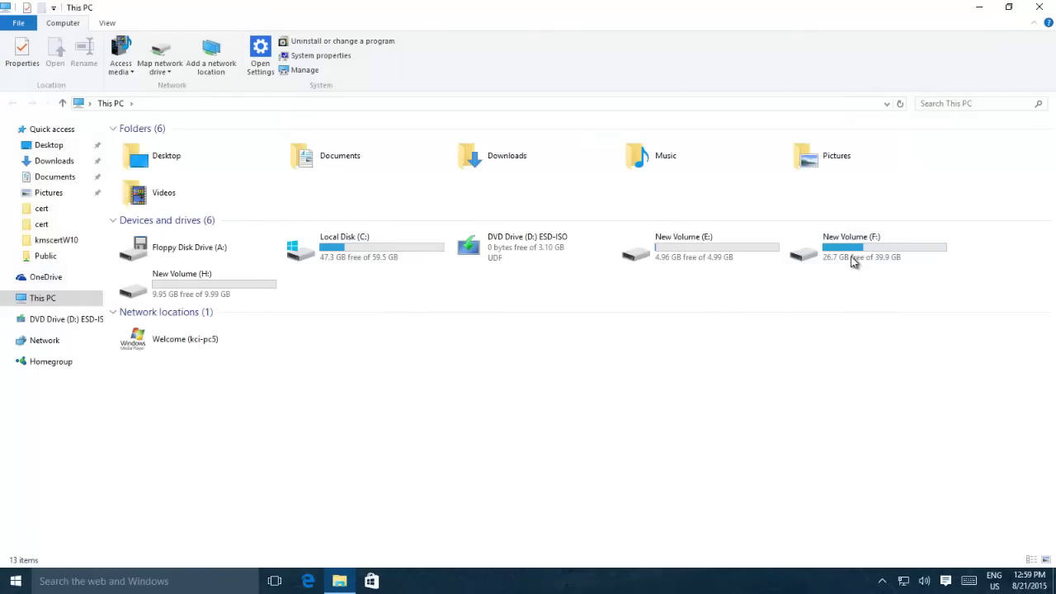
double_click(854, 262)
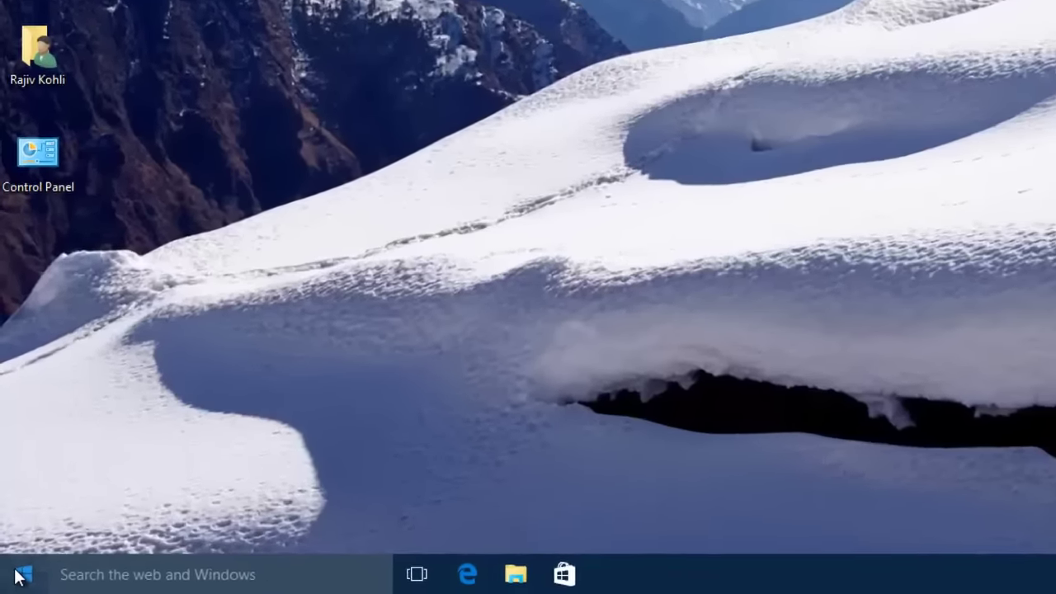
Restart the PC into the recovery environment and open the advanced options for troubleshooting
right_click(15, 581)
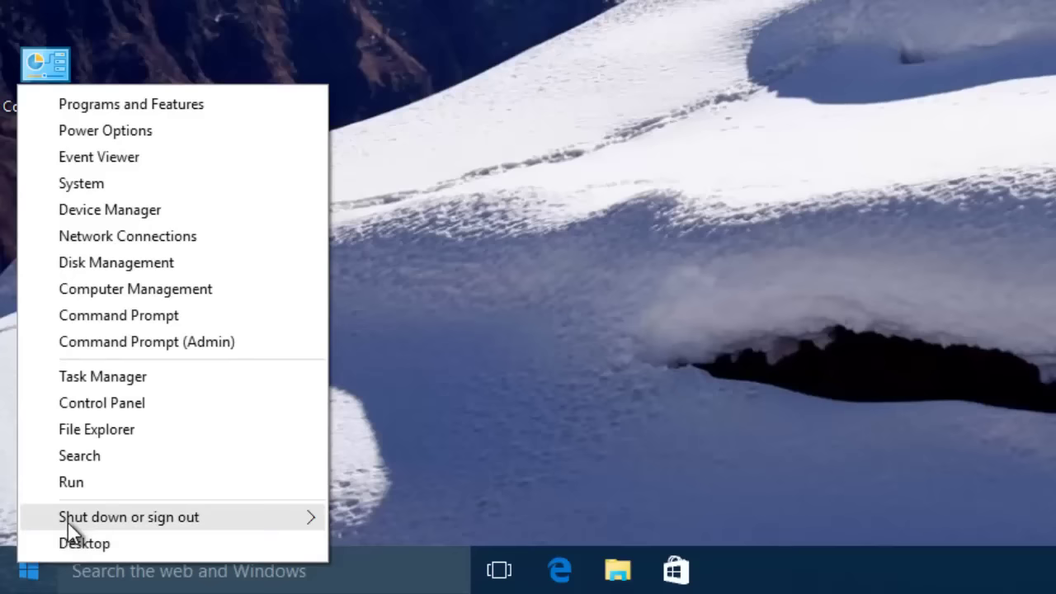
mouse_move(69, 521)
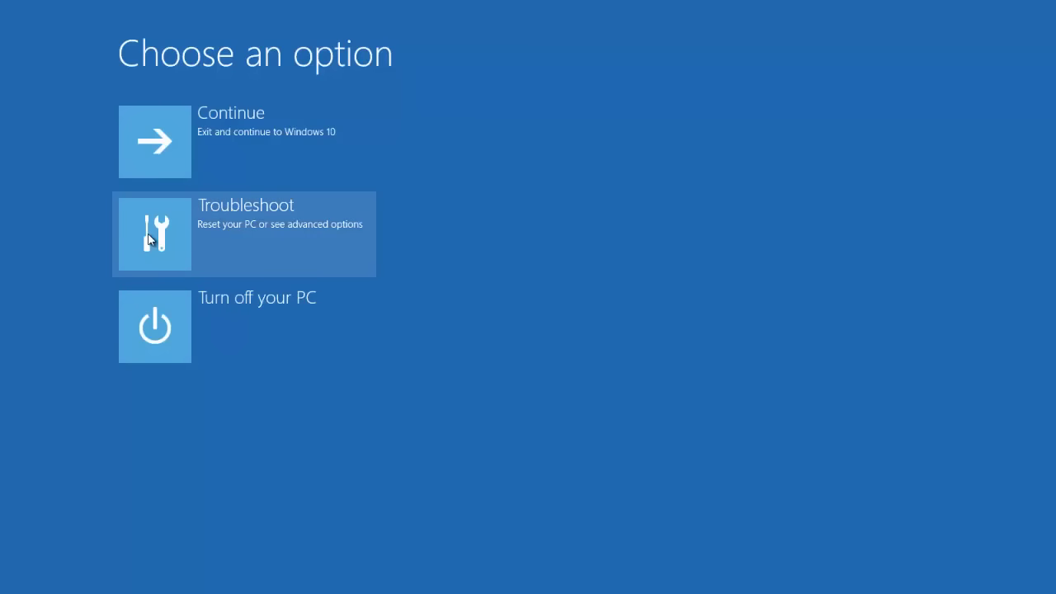
click(149, 239)
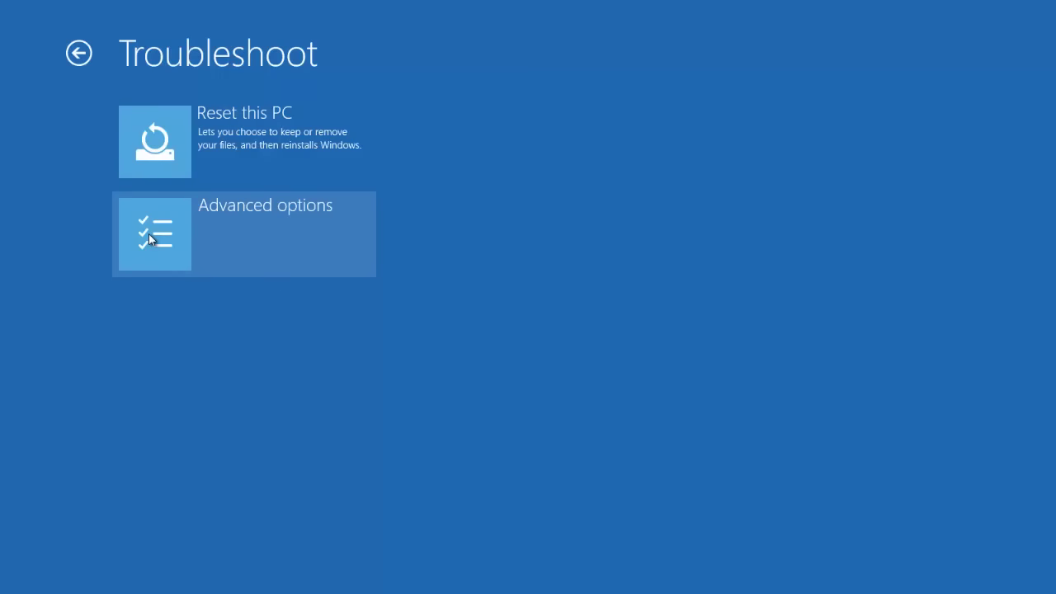
click(149, 239)
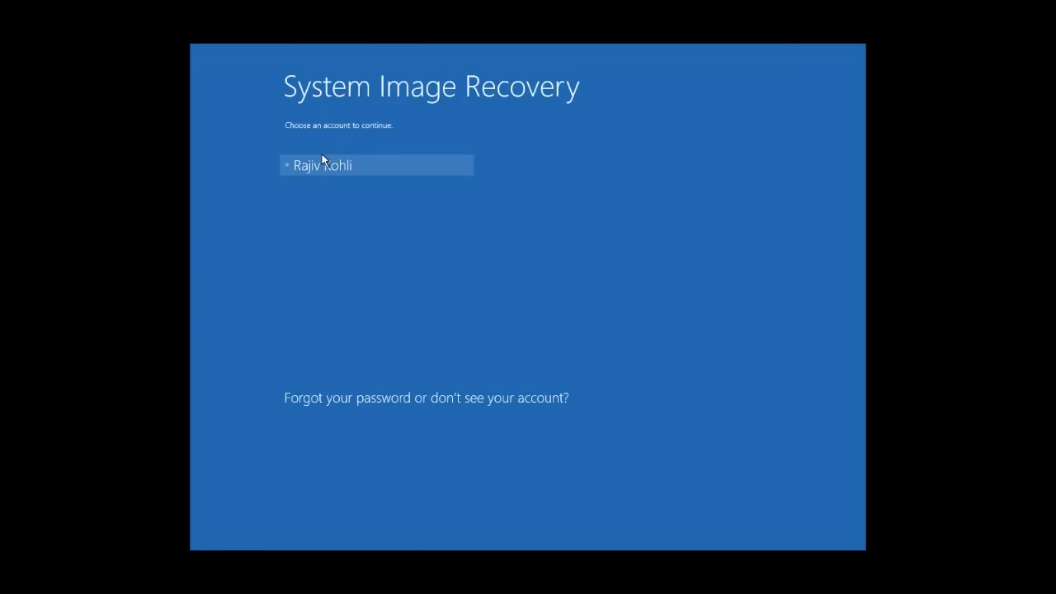
Select the user account for System Image Recovery and sign in with the account password
click(321, 169)
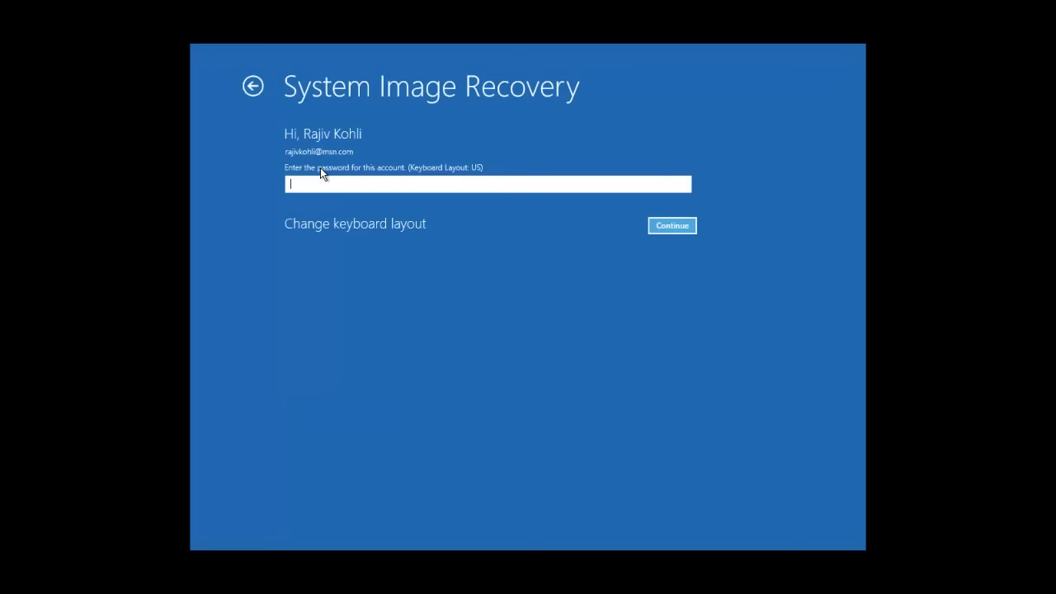
text(•••••••)
key(Return)
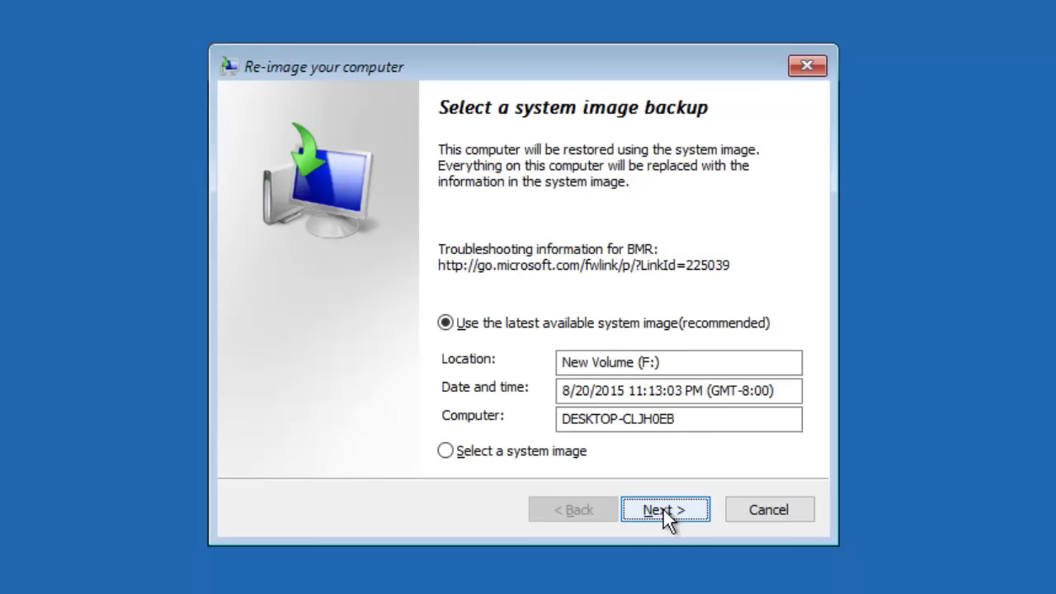
Use the latest available system image on New Volume (F:) for re-imaging and keep the default additional restore options
click(663, 510)
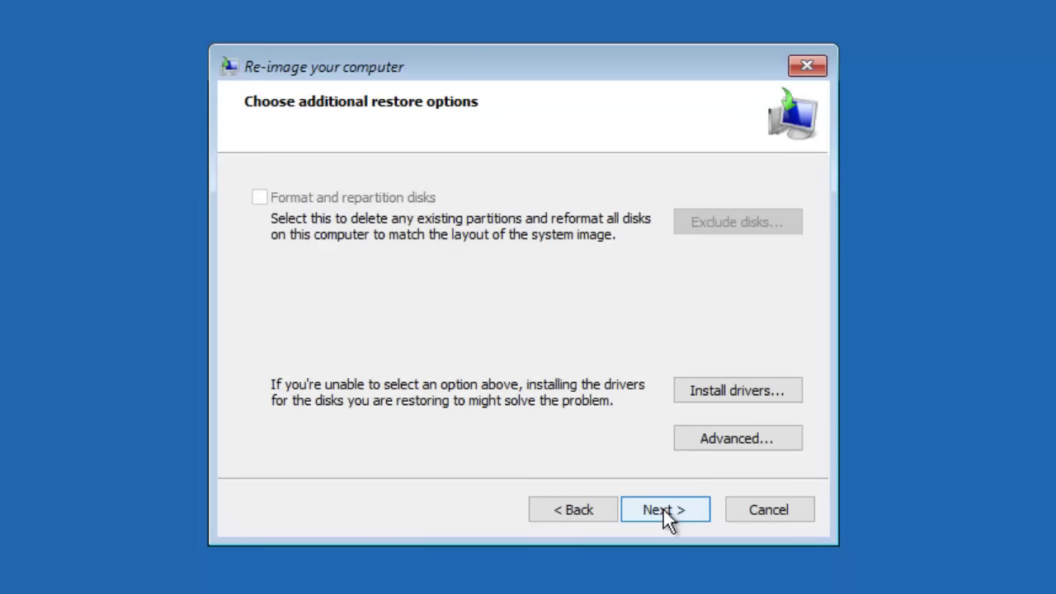
click(663, 510)
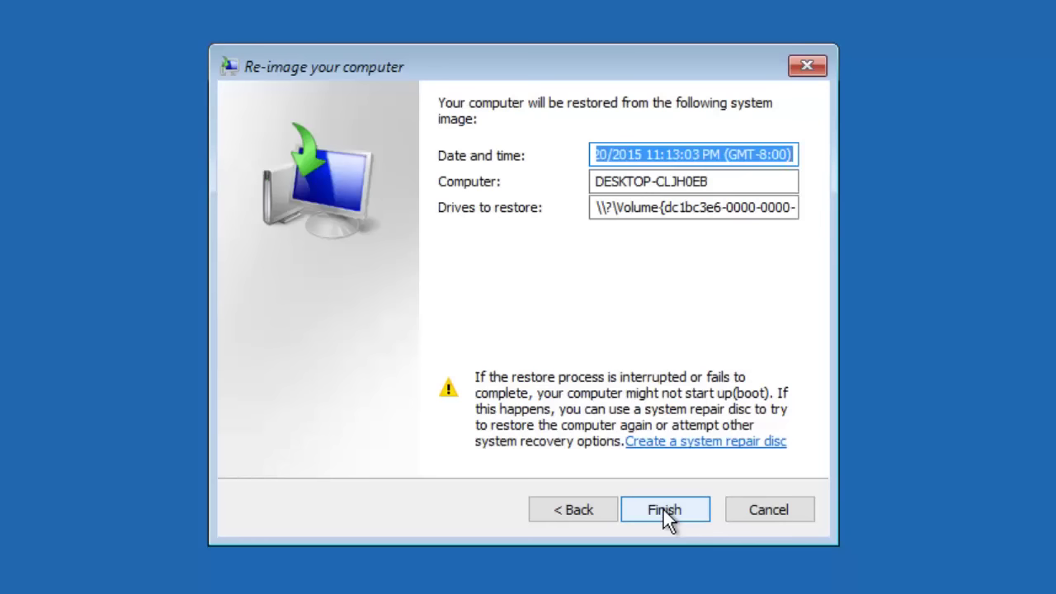